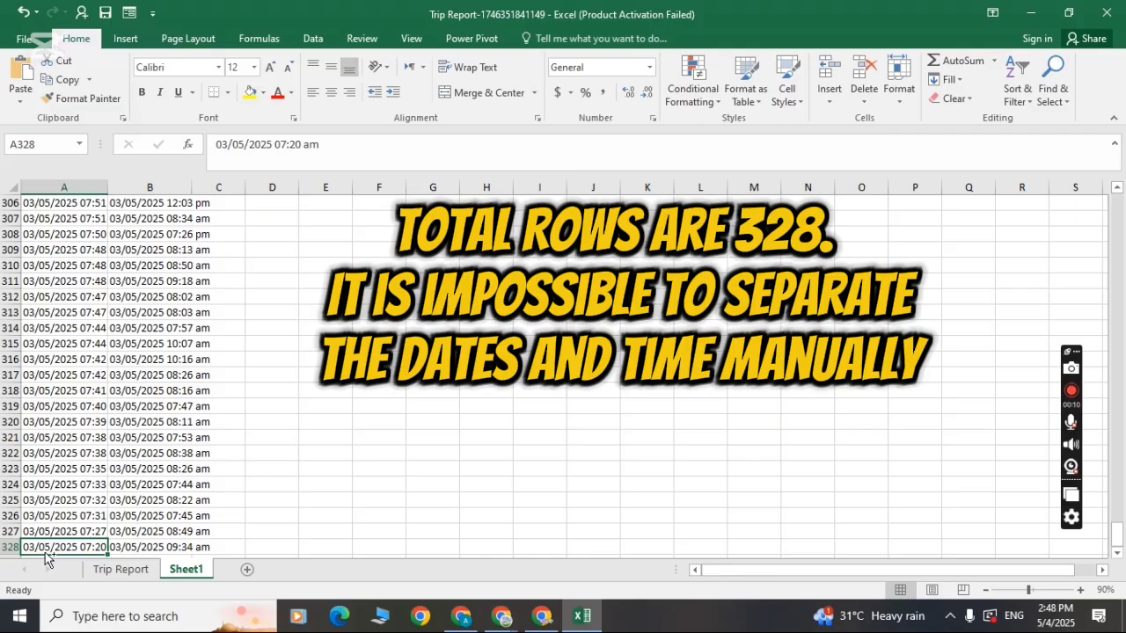
AutoFit the widths of the Start Time and End Time columns (A and B) on Sheet1.
{"action": "key", "text": "ctrl+Up"}
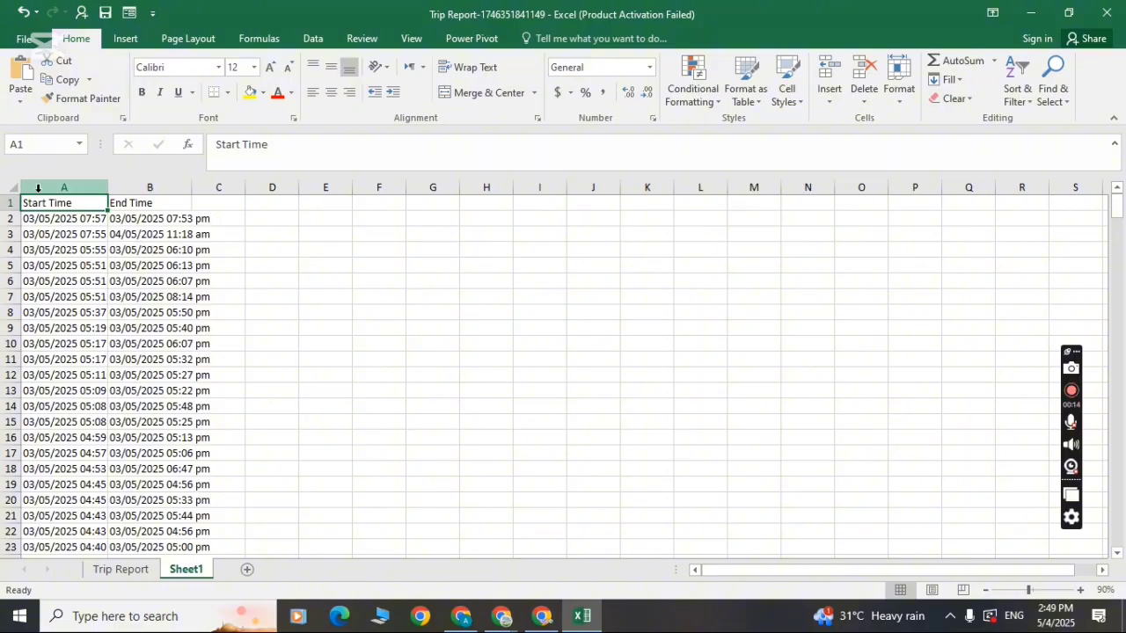
{"action": "left_click_drag", "start_coordinate": [40, 188], "coordinate": [149, 184]}
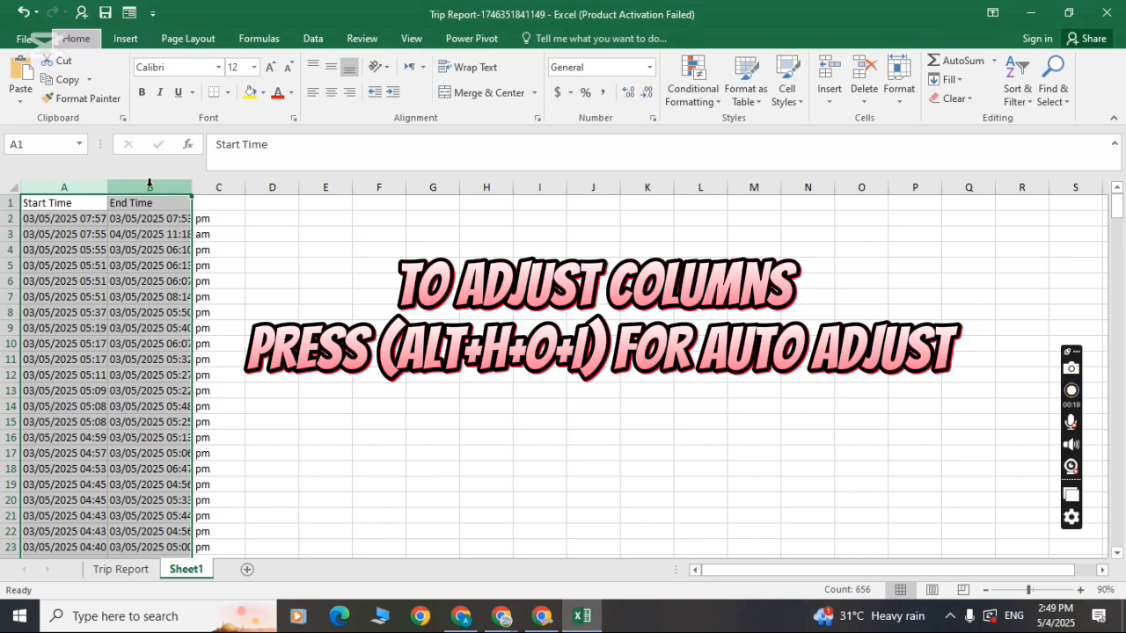
{"action": "key", "text": "alt+h"}
{"action": "key", "text": "o"}
{"action": "key", "text": "i"}
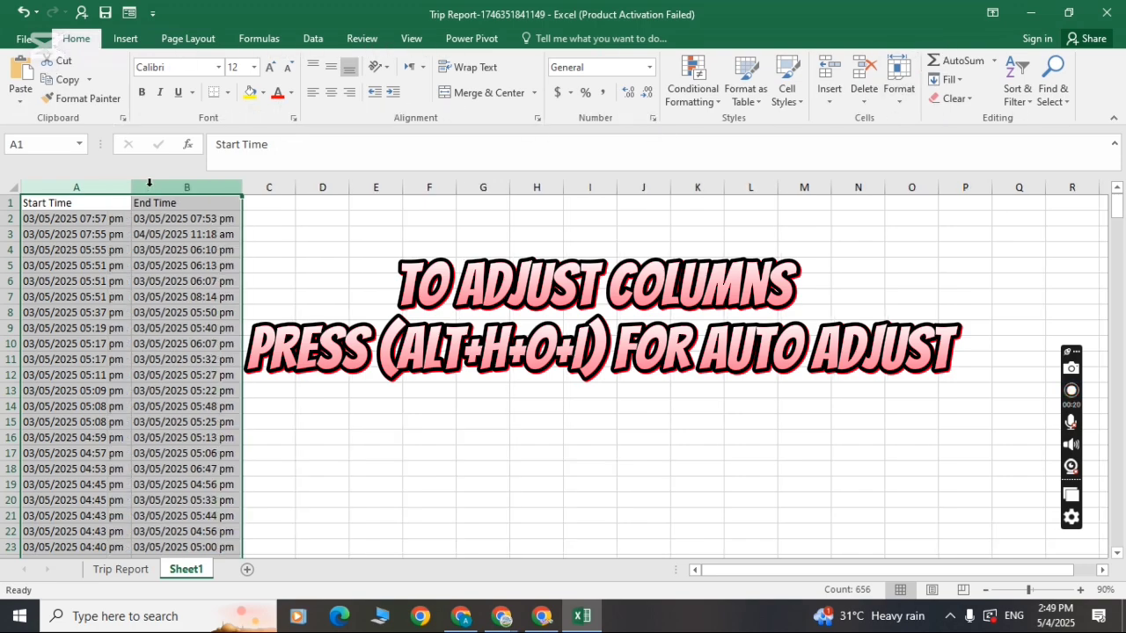
{"action": "left_click", "coordinate": [277, 215]}
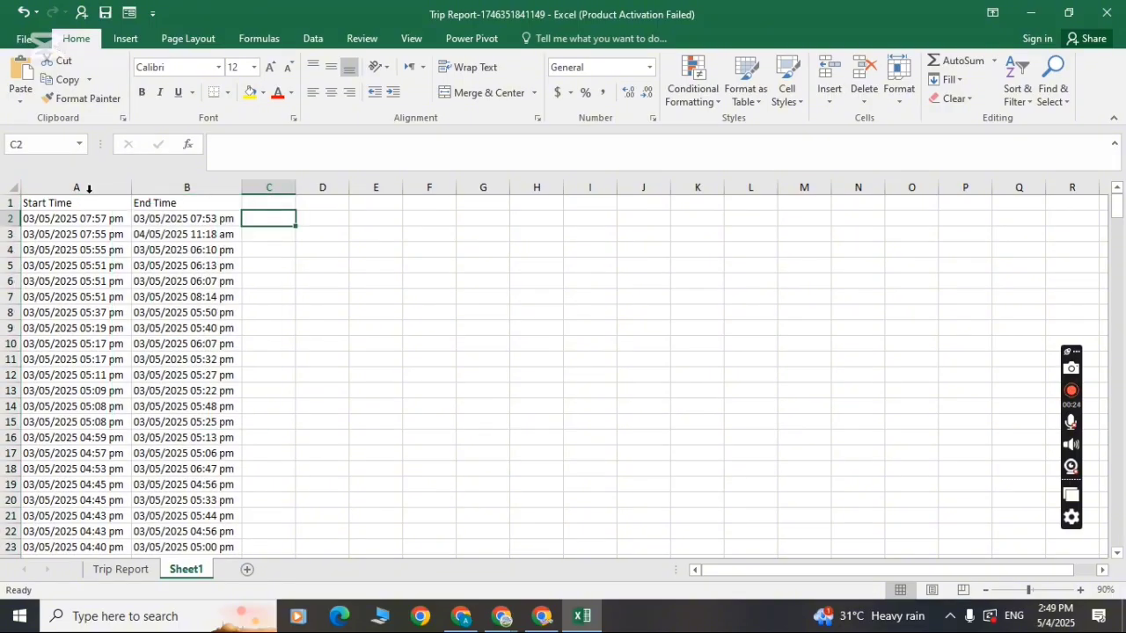
Load columns A and B into the Power Query Editor as a table from =$A:$B, leaving the headers option off.
{"action": "left_click_drag", "start_coordinate": [78, 188], "coordinate": [176, 187]}
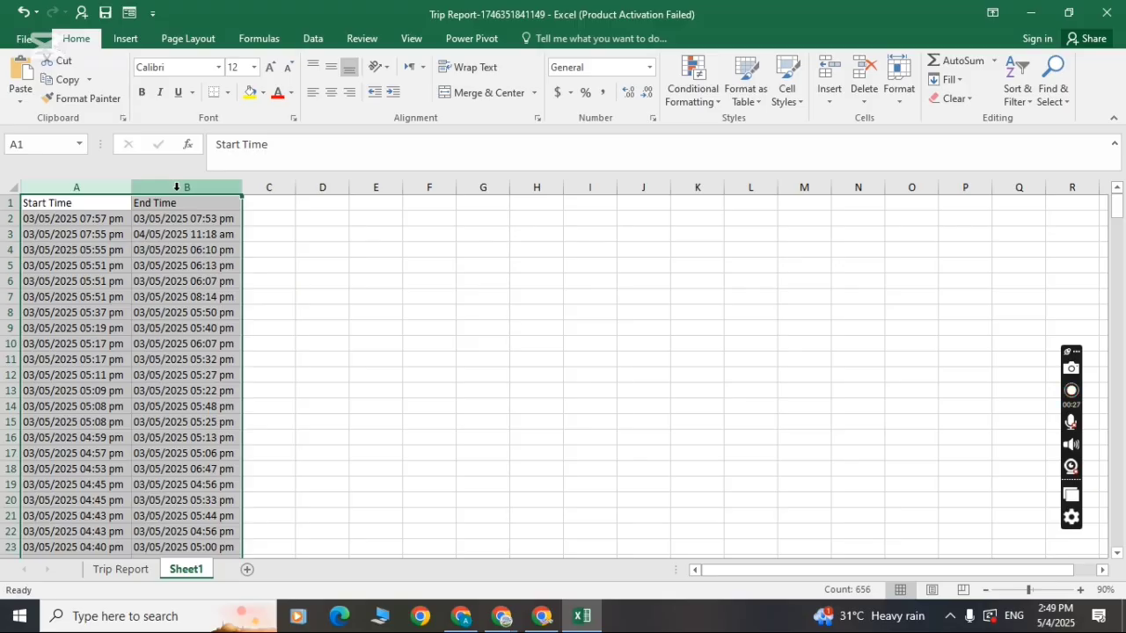
{"action": "left_click", "coordinate": [176, 188]}
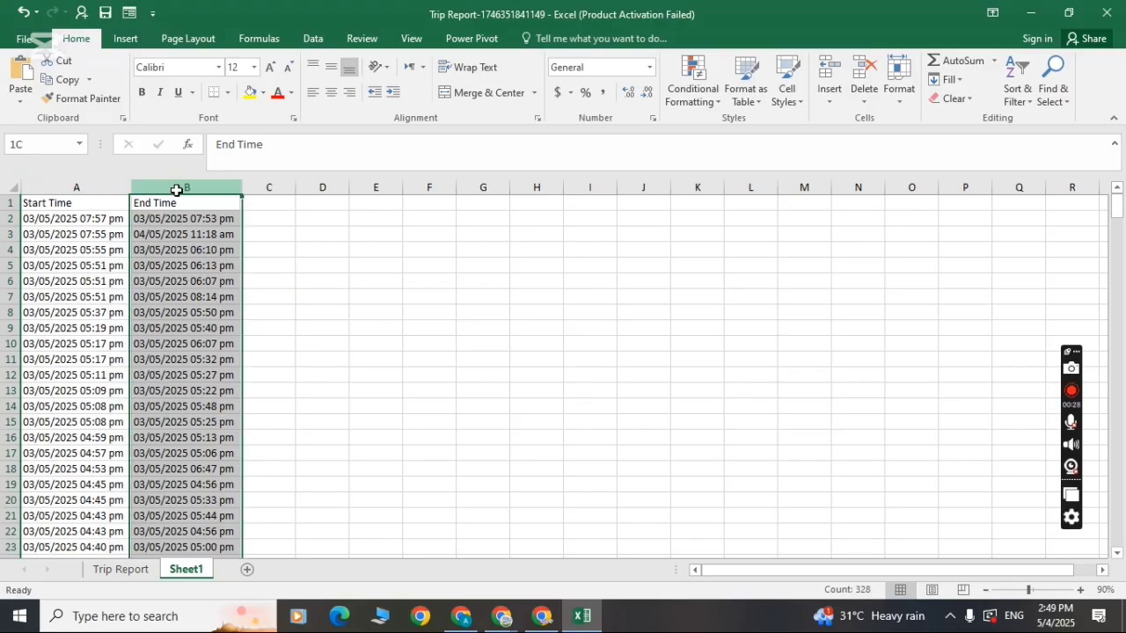
{"action": "left_click", "coordinate": [115, 191]}
{"action": "left_click_drag", "start_coordinate": [116, 191], "coordinate": [190, 175]}
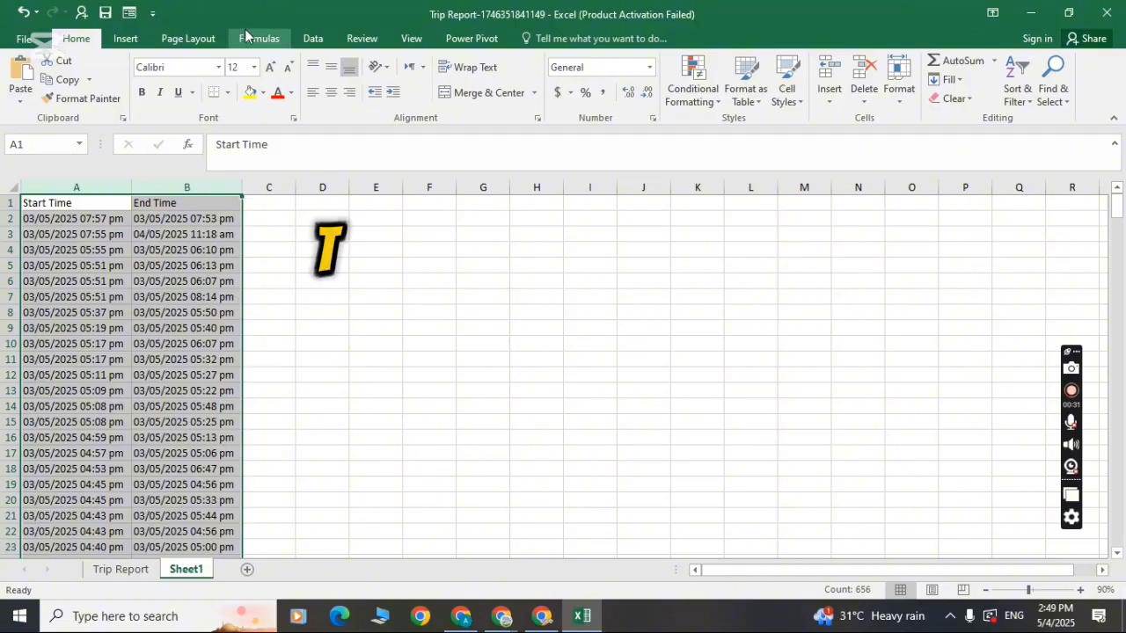
{"action": "left_click", "coordinate": [327, 41]}
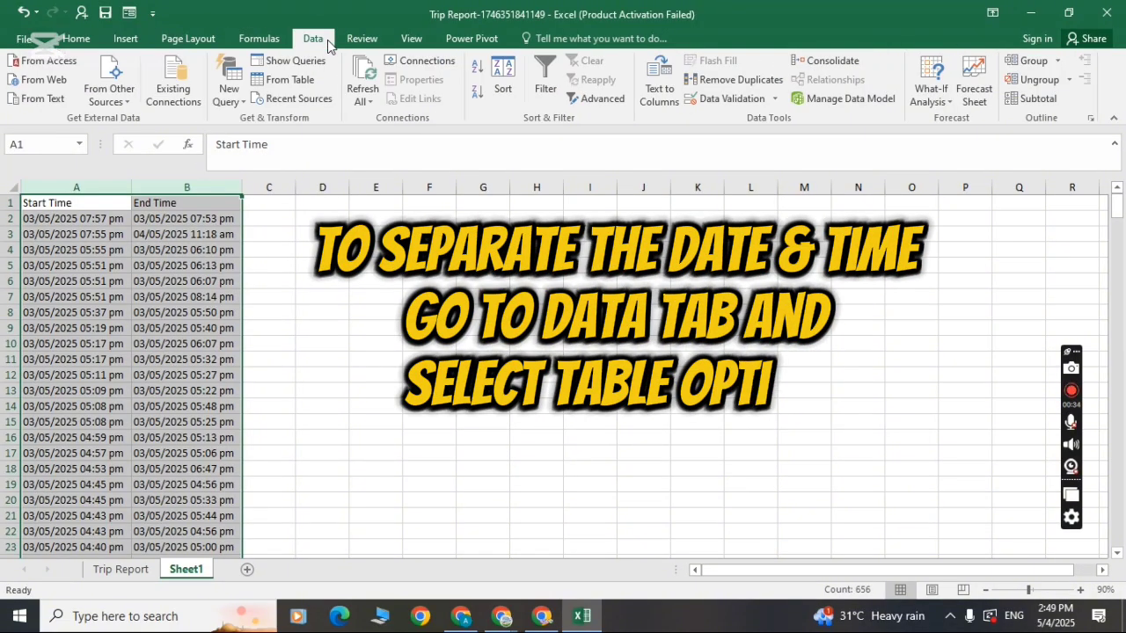
{"action": "left_click", "coordinate": [293, 85]}
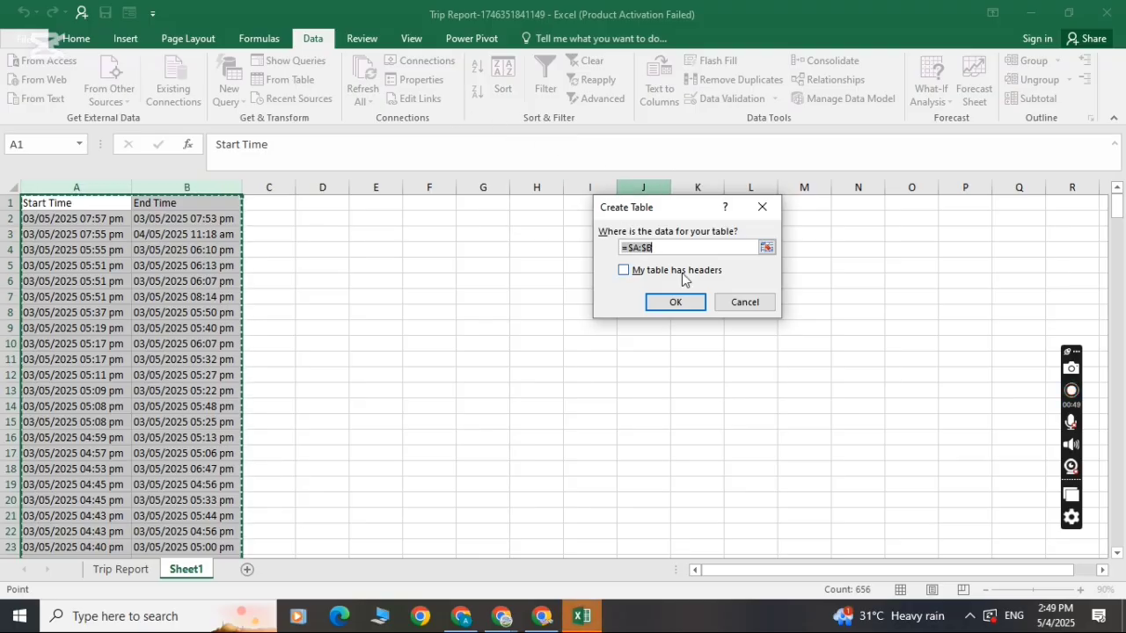
{"action": "left_click", "coordinate": [692, 303]}
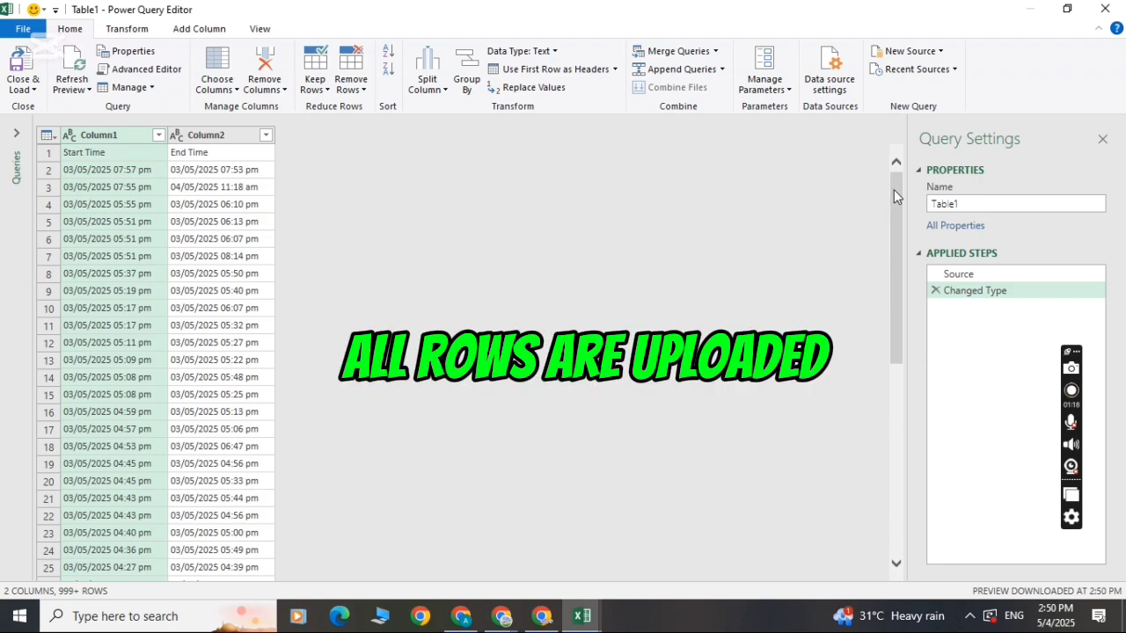
Split Column1 by the Space delimiter at the left-most delimiter, separating start date from start time.
{"action": "left_click_drag", "start_coordinate": [899, 196], "coordinate": [925, 505]}
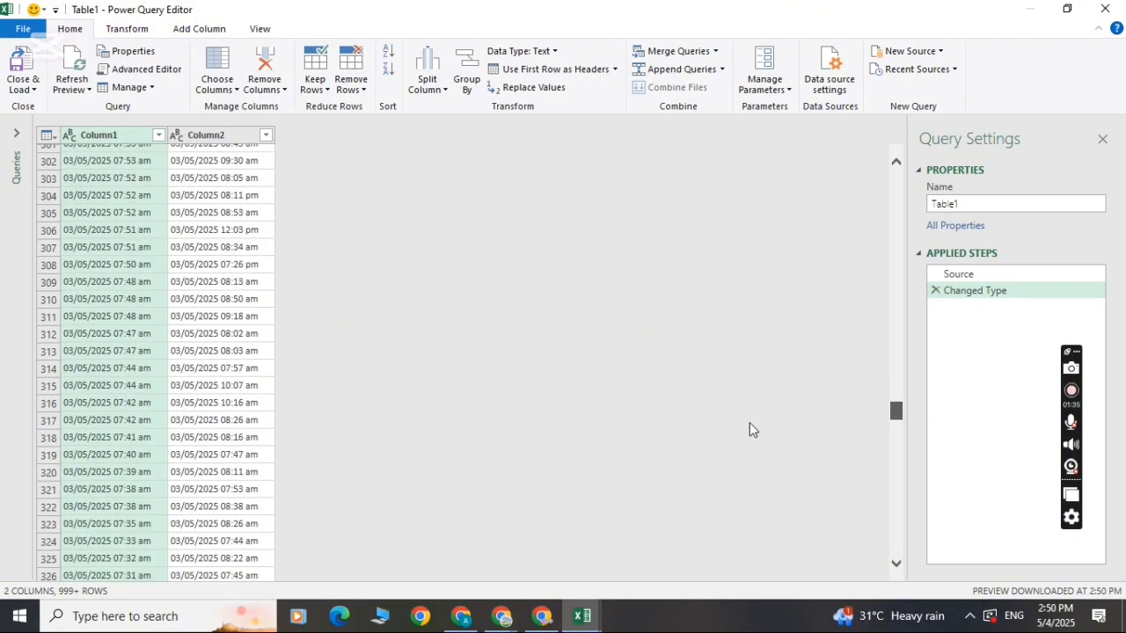
{"action": "scroll", "coordinate": [750, 428], "scroll_direction": "down", "scroll_amount": 2}
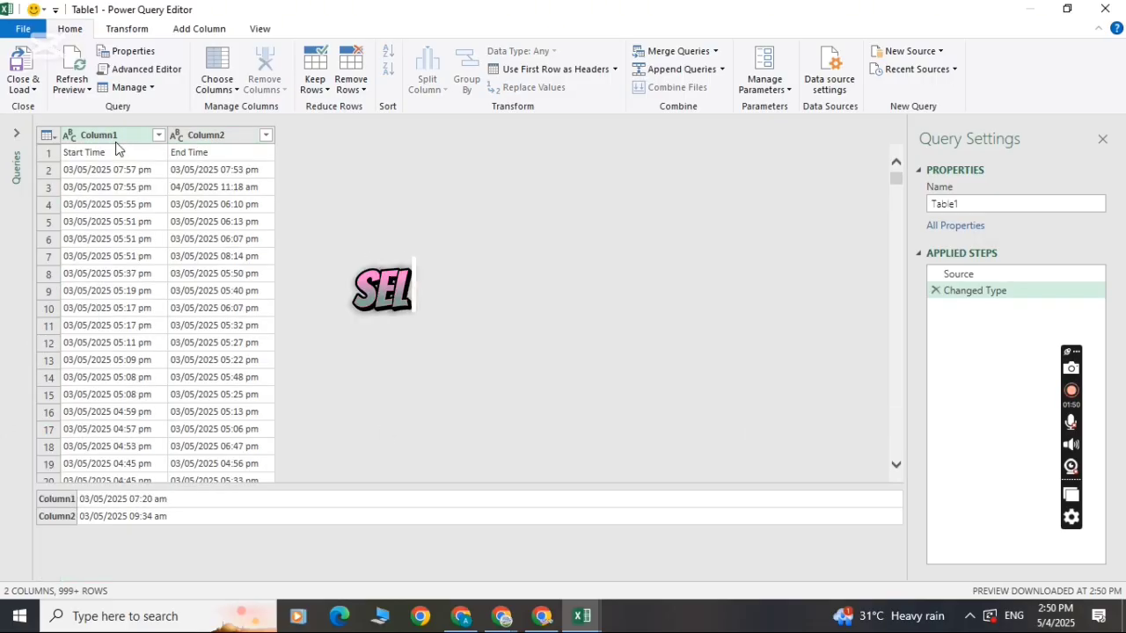
{"action": "left_click", "coordinate": [105, 135]}
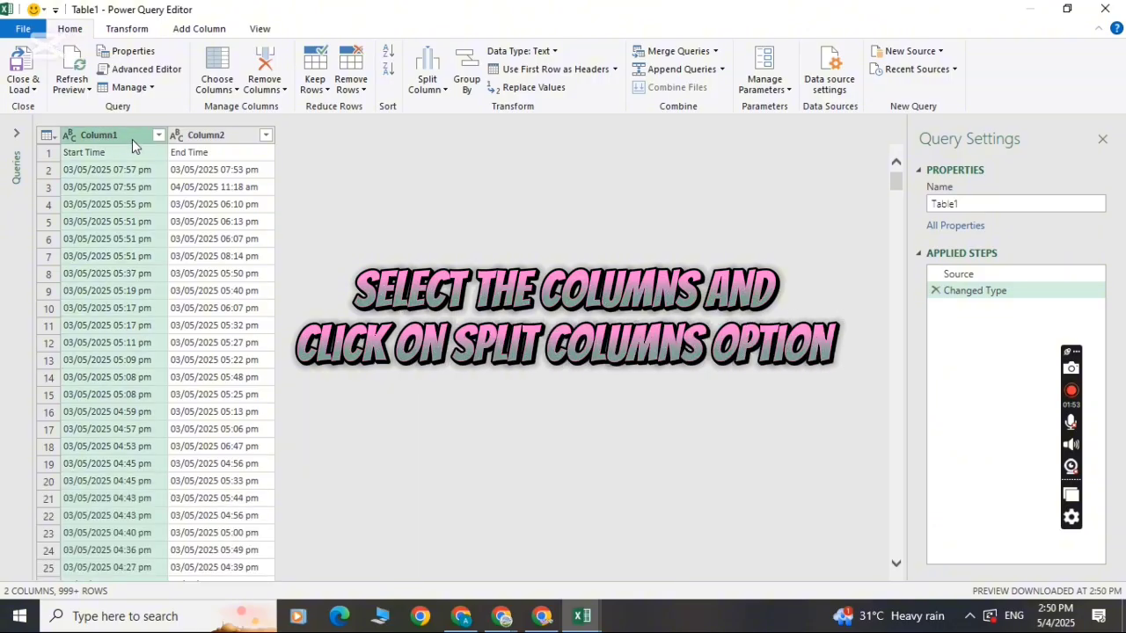
{"action": "left_click", "coordinate": [444, 90]}
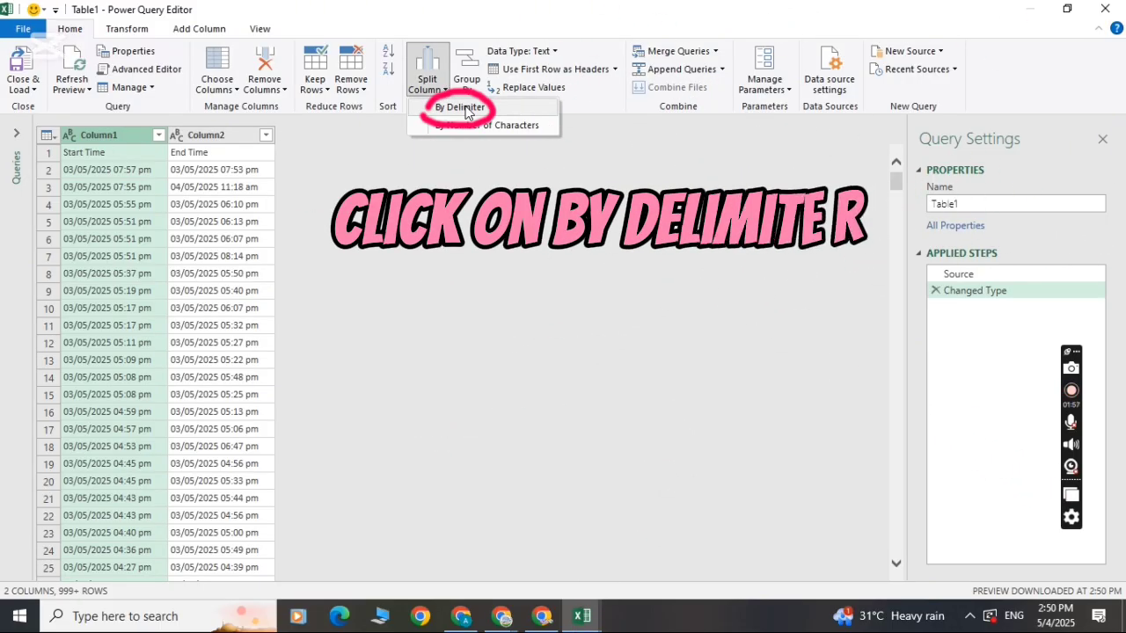
{"action": "left_click", "coordinate": [459, 107]}
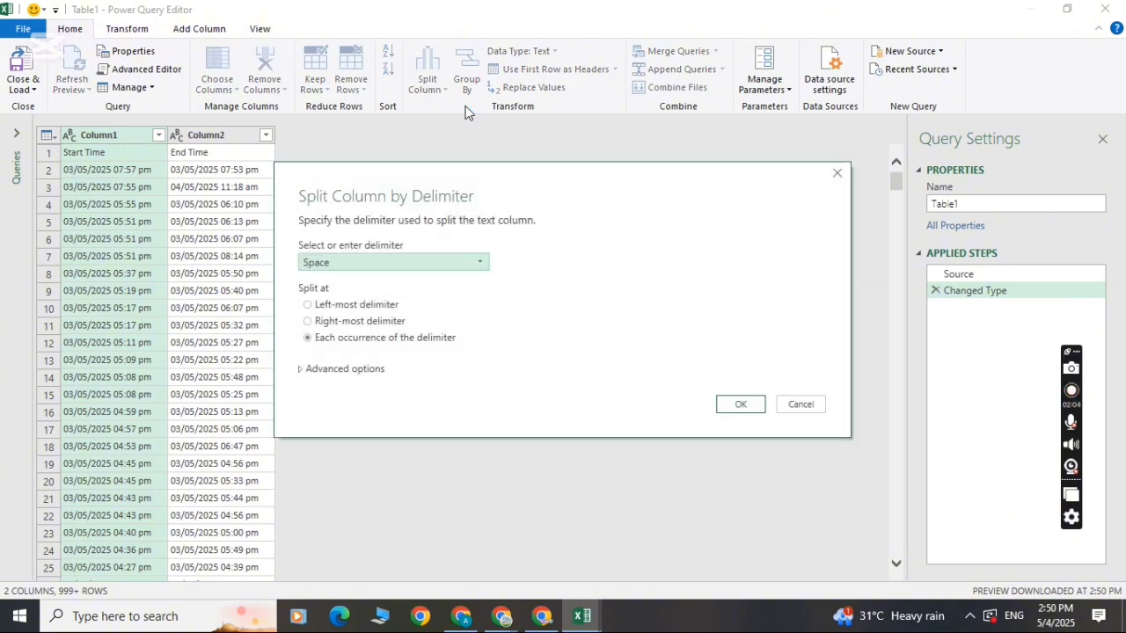
{"action": "left_click", "coordinate": [484, 261]}
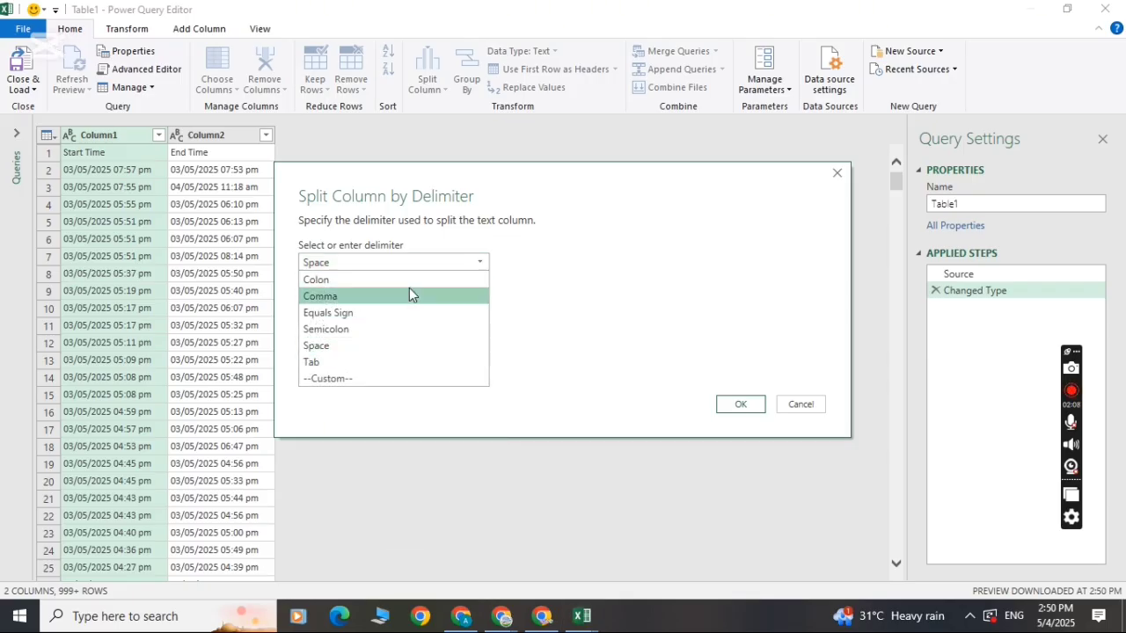
{"action": "left_click", "coordinate": [407, 344]}
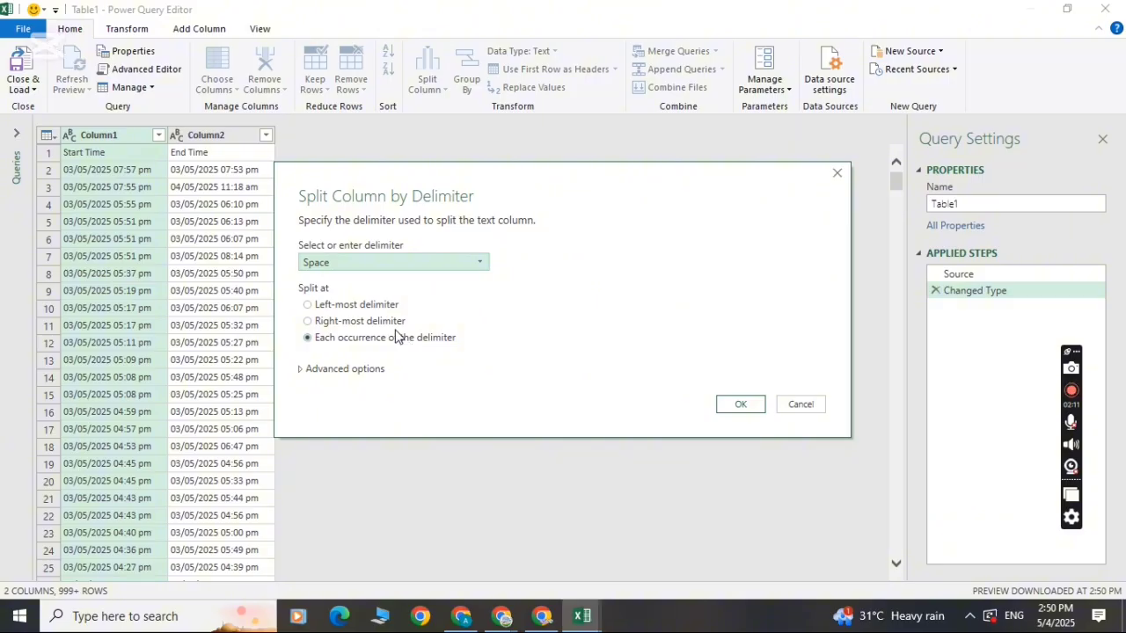
{"action": "left_click", "coordinate": [358, 308]}
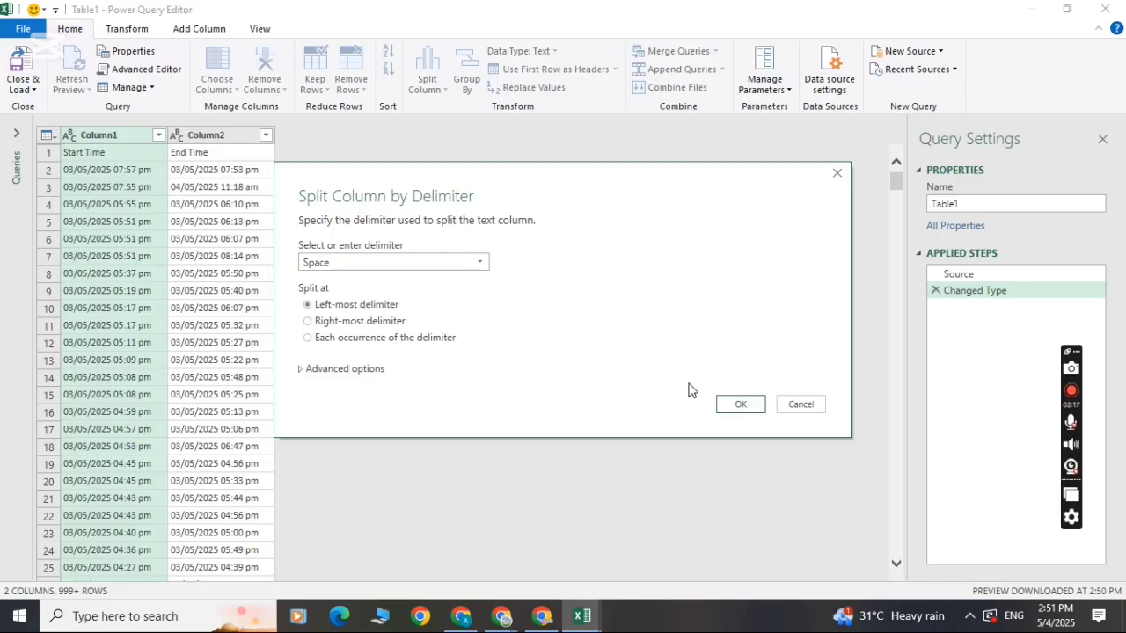
{"action": "left_click", "coordinate": [736, 404]}
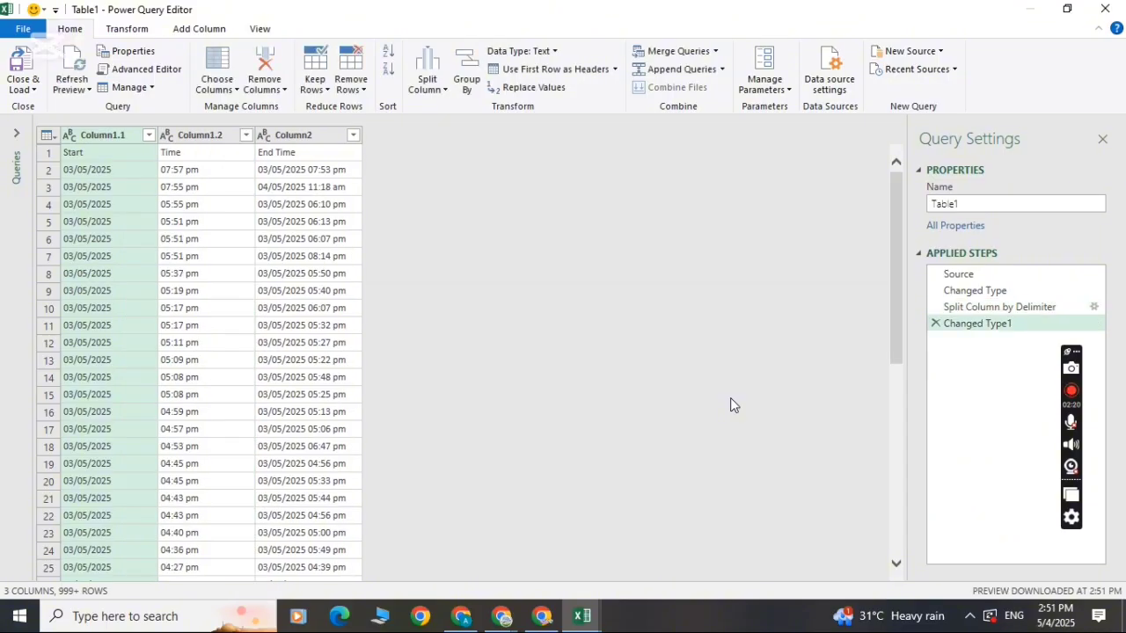
Split Column2 by the Space delimiter at the left-most delimiter, separating end date from end time.
{"action": "left_click", "coordinate": [286, 132]}
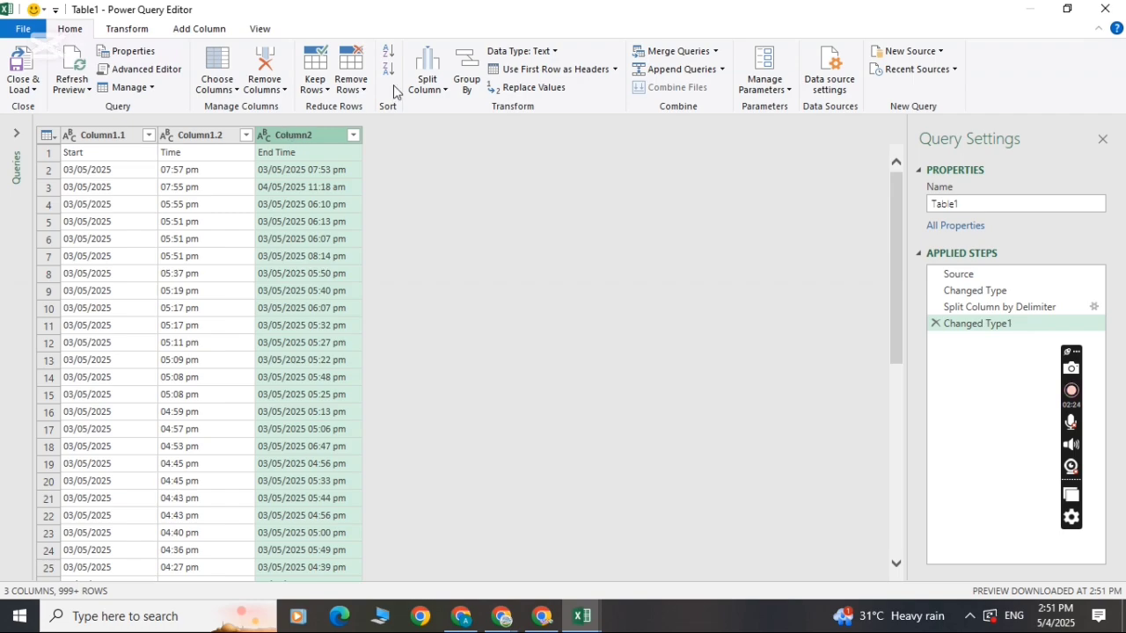
{"action": "left_click", "coordinate": [445, 92]}
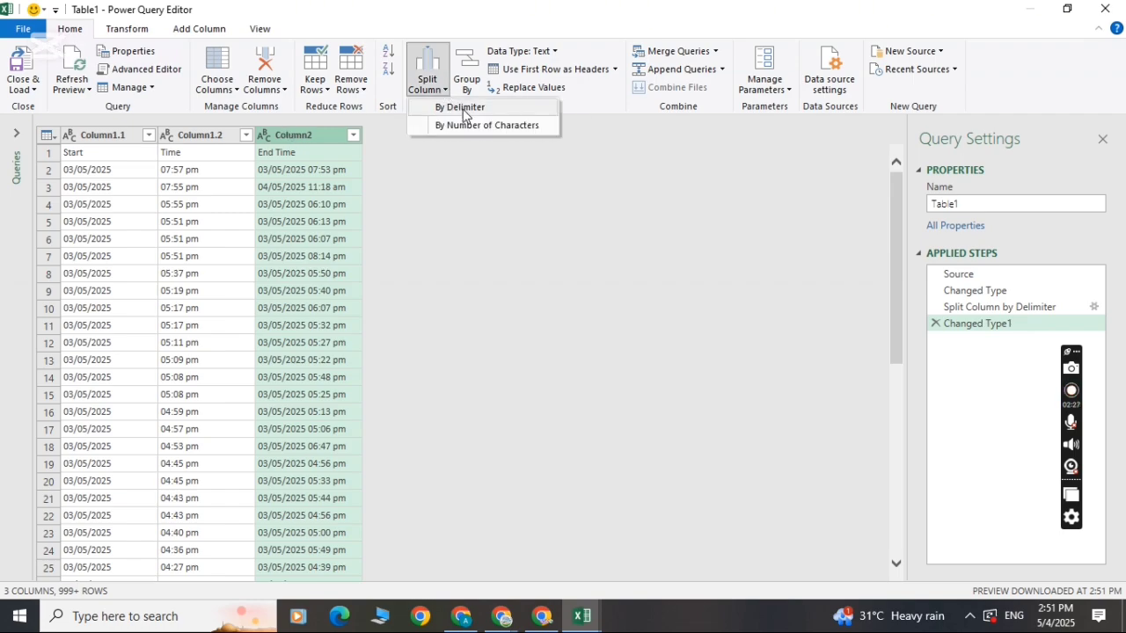
{"action": "left_click", "coordinate": [463, 109]}
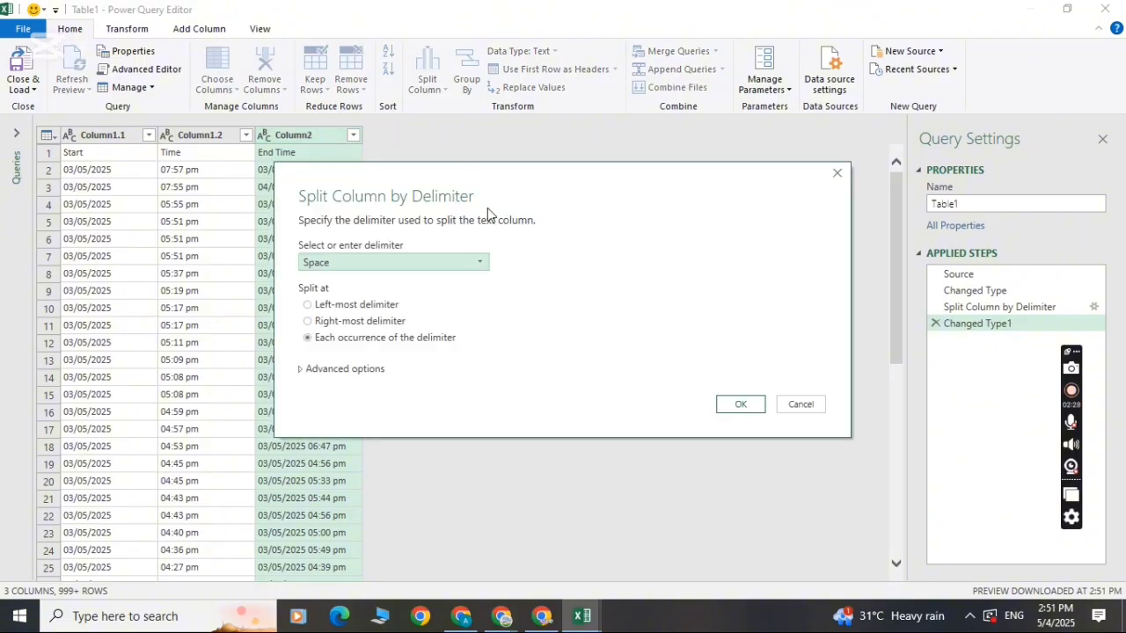
{"action": "left_click_drag", "start_coordinate": [516, 193], "coordinate": [594, 165]}
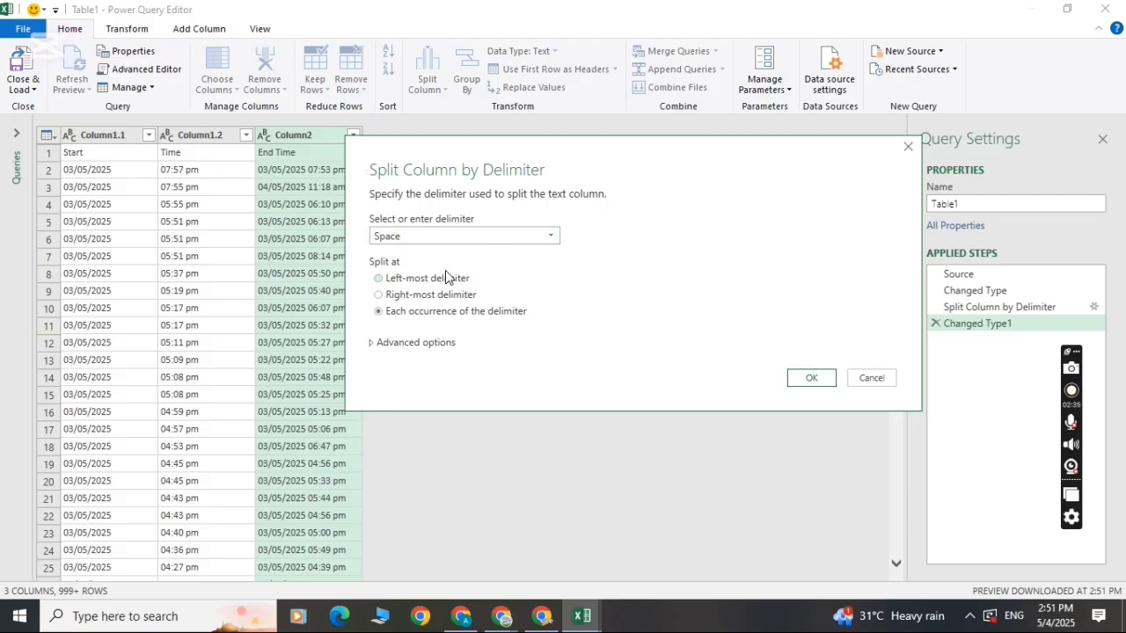
{"action": "left_click", "coordinate": [811, 378]}
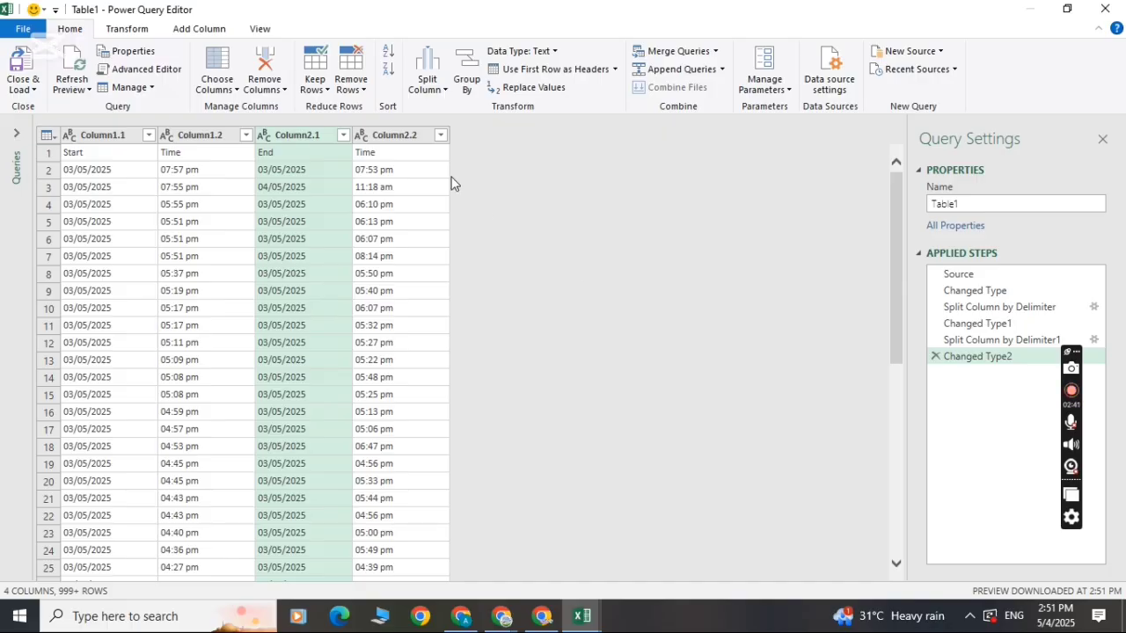
Promote the first row, containing Start, Time, End and Time, to column headers.
{"action": "left_click", "coordinate": [375, 155]}
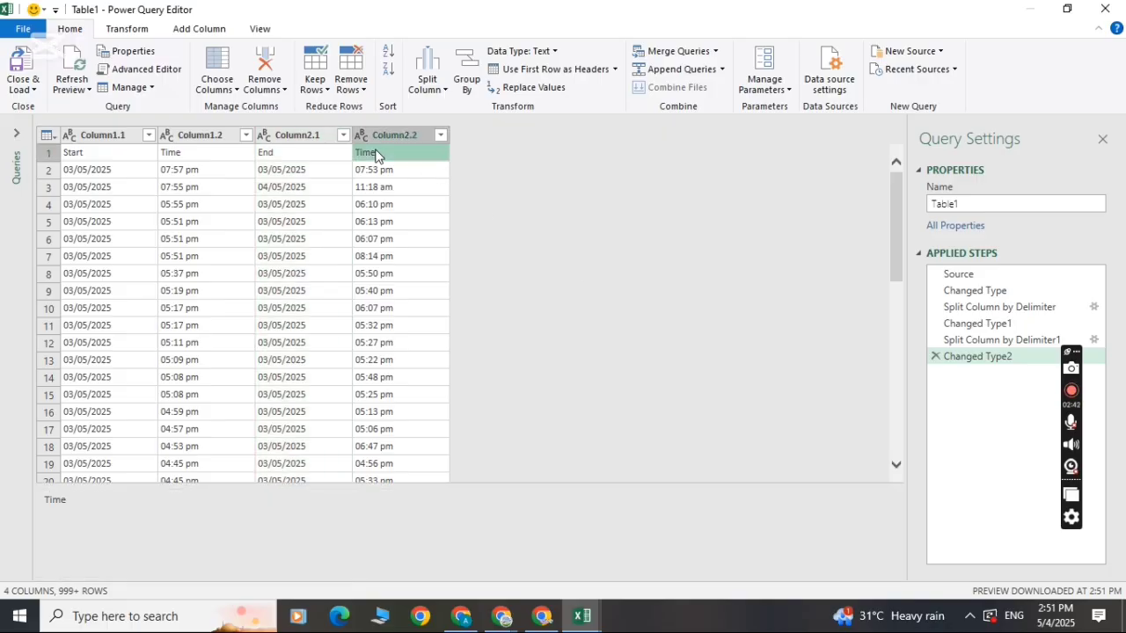
{"action": "left_click", "coordinate": [75, 154]}
{"action": "left_click", "coordinate": [49, 154]}
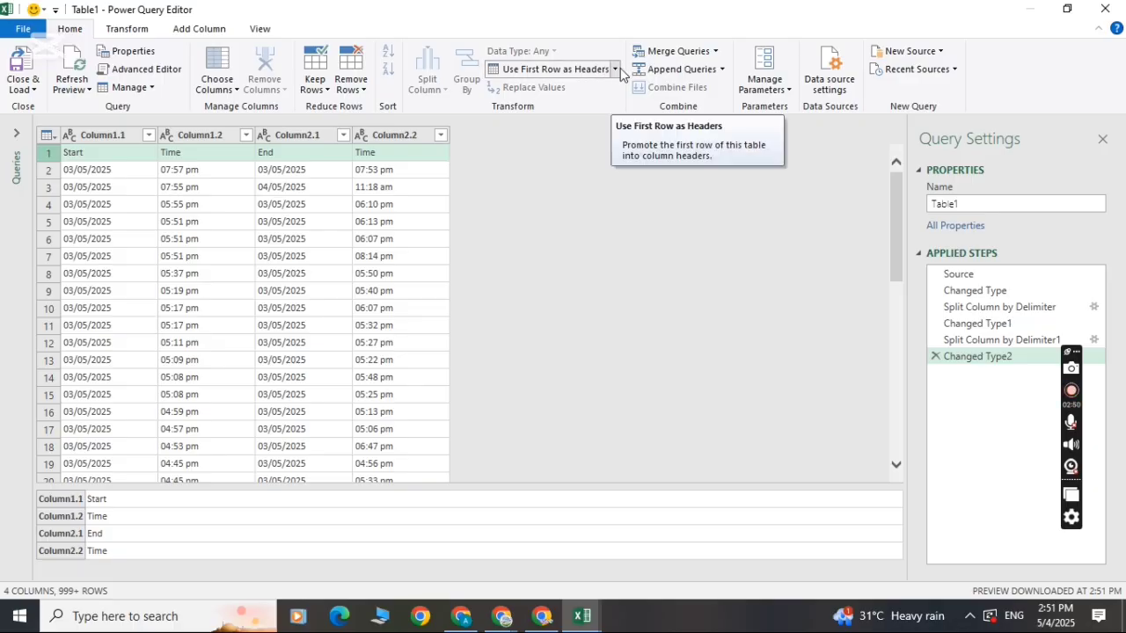
{"action": "left_click", "coordinate": [616, 69]}
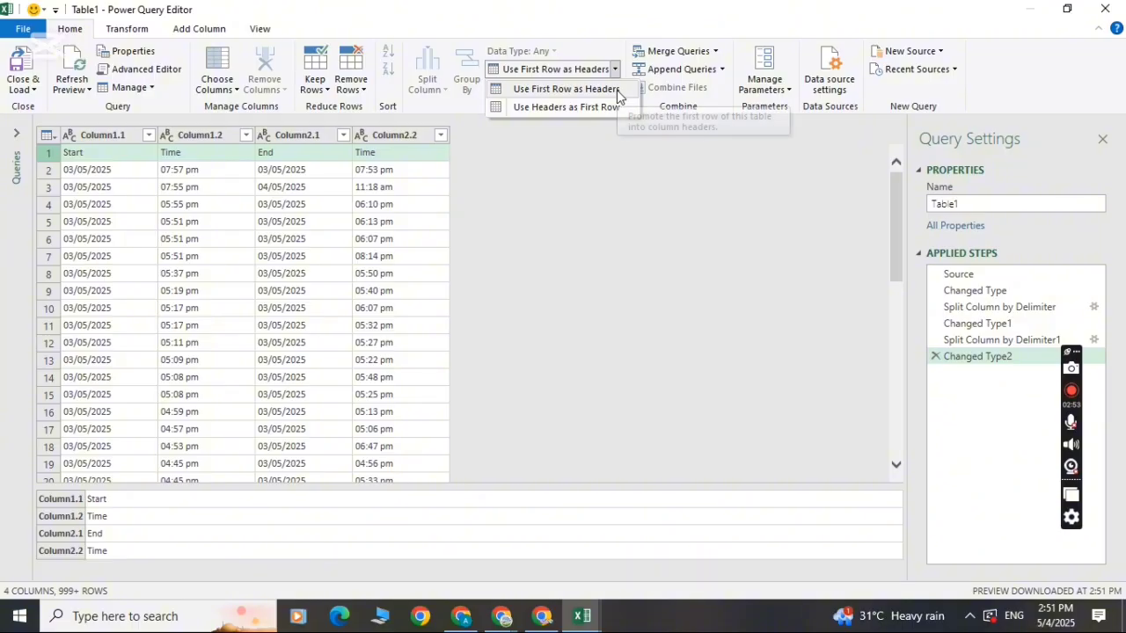
{"action": "left_click", "coordinate": [616, 90]}
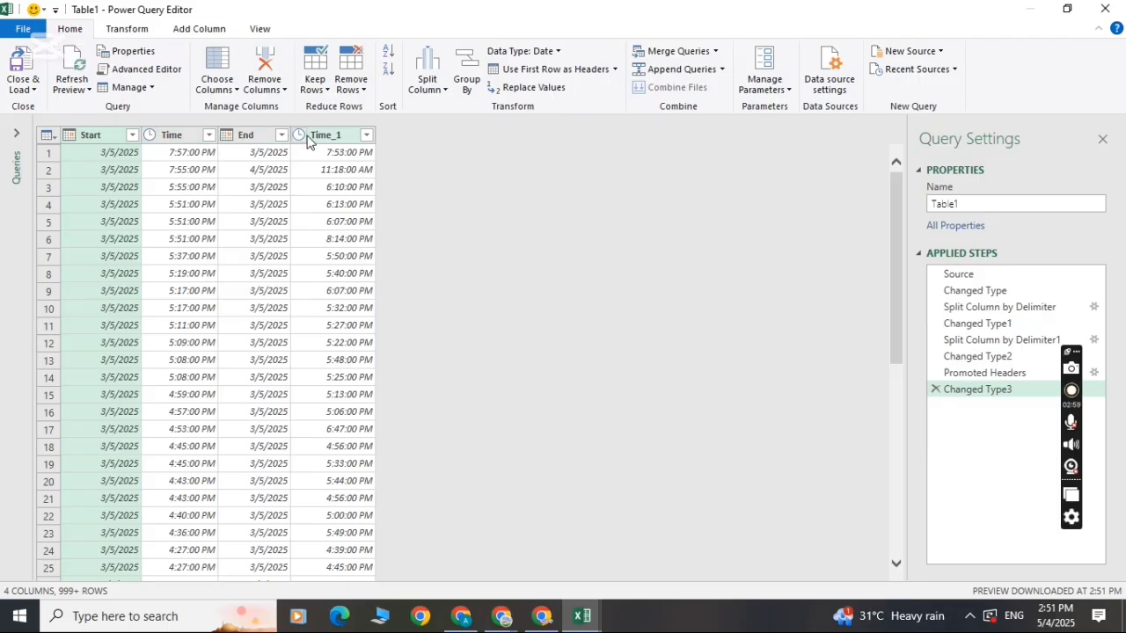
Close the query editor and load the split date and time table into a new worksheet.
{"action": "left_click", "coordinate": [321, 156]}
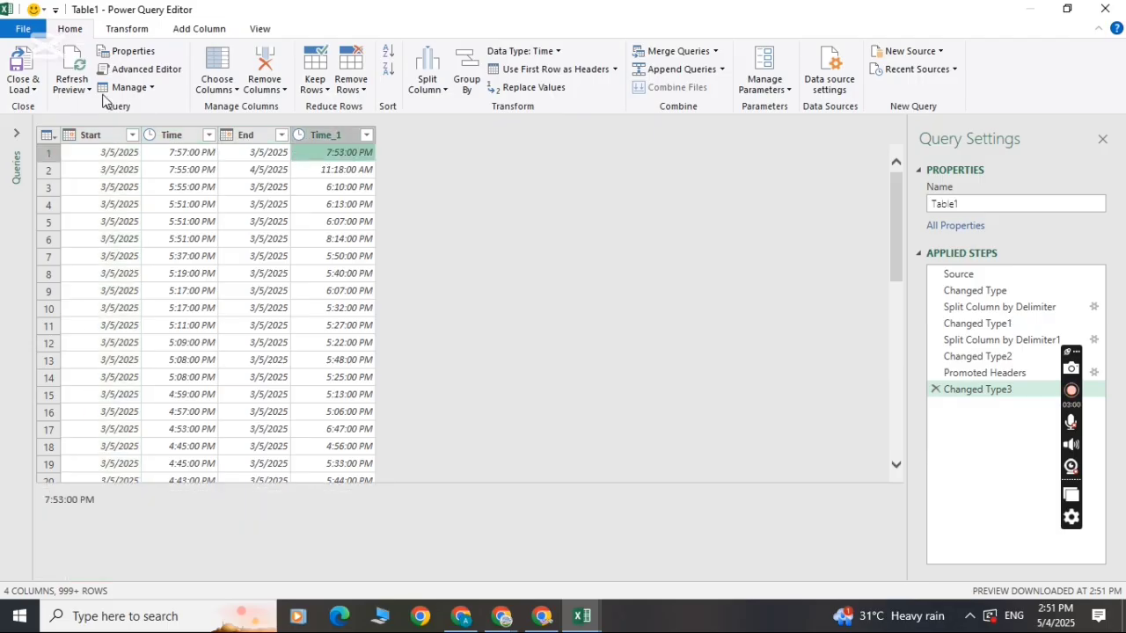
{"action": "left_click", "coordinate": [35, 90]}
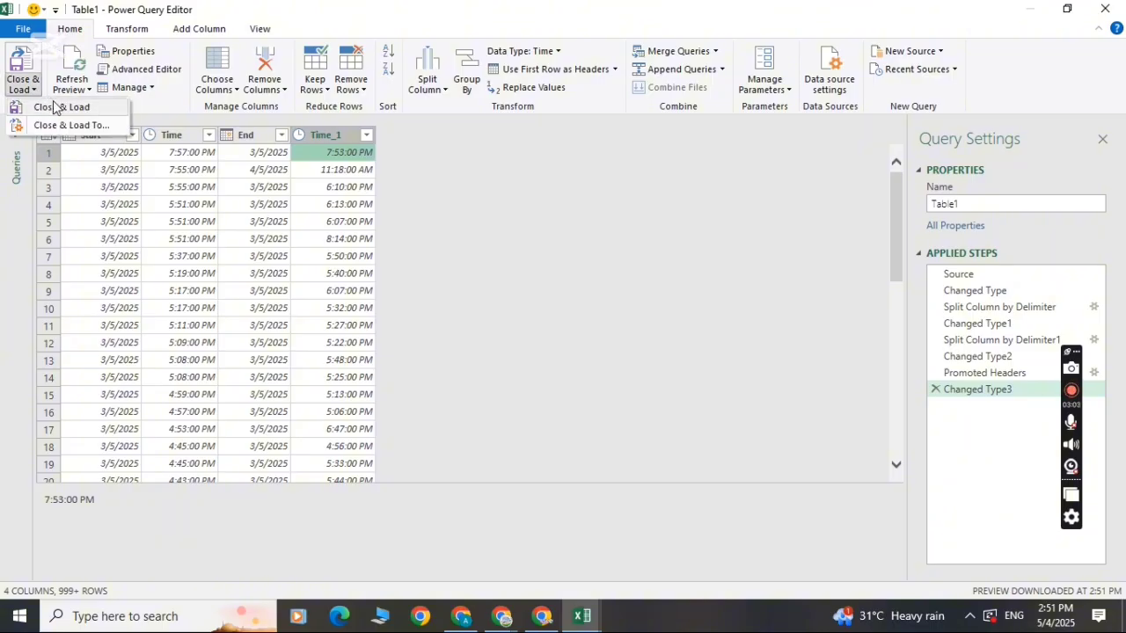
{"action": "left_click", "coordinate": [54, 107]}
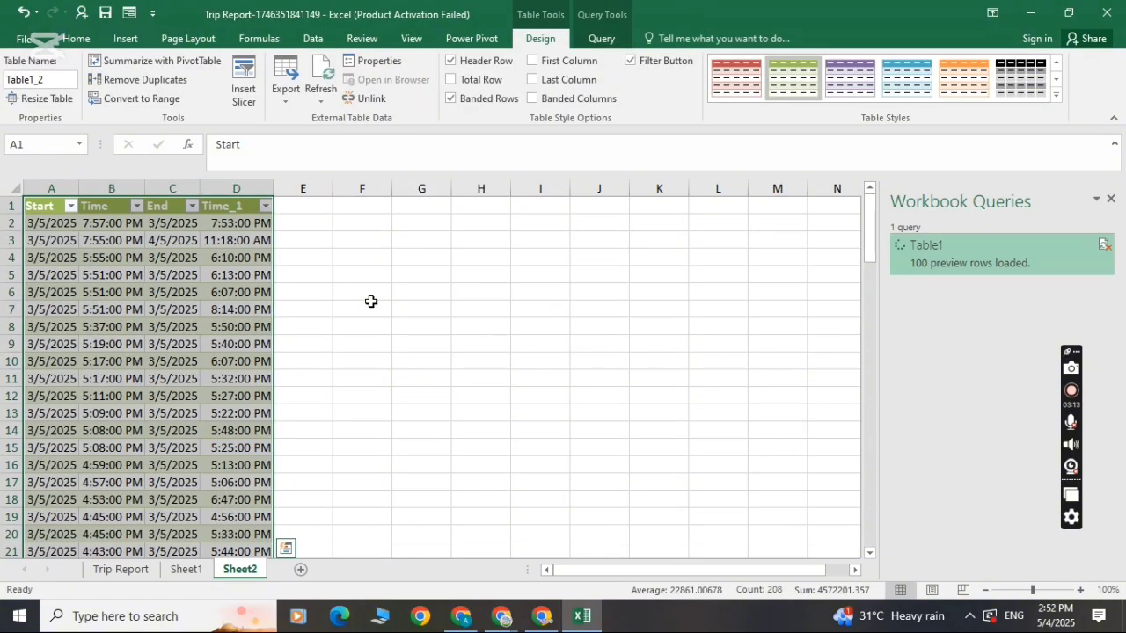
{"action": "left_click", "coordinate": [371, 302]}
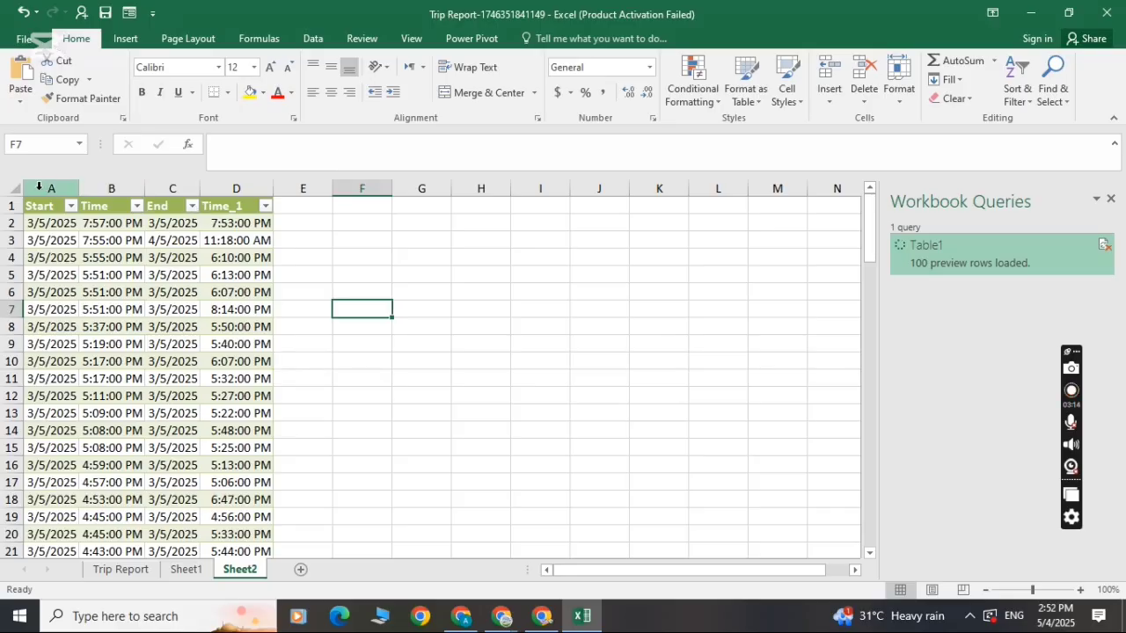
Widen the Time, End and Time_1 columns of the loaded table on Sheet2.
{"action": "left_click", "coordinate": [7, 189]}
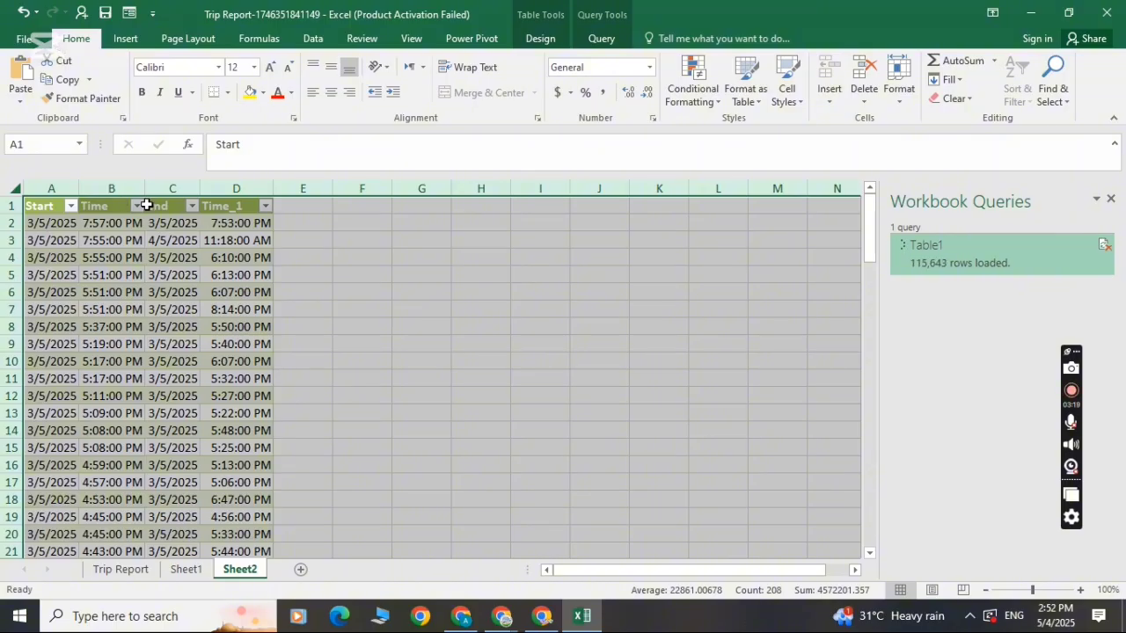
{"action": "left_click", "coordinate": [315, 233]}
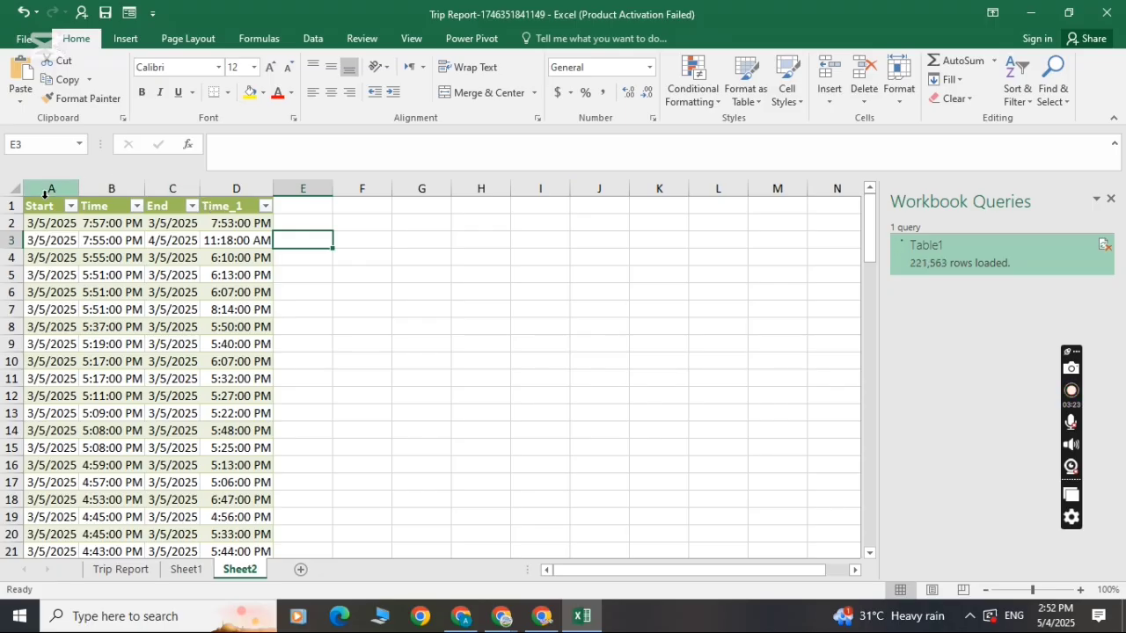
{"action": "left_click", "coordinate": [146, 187]}
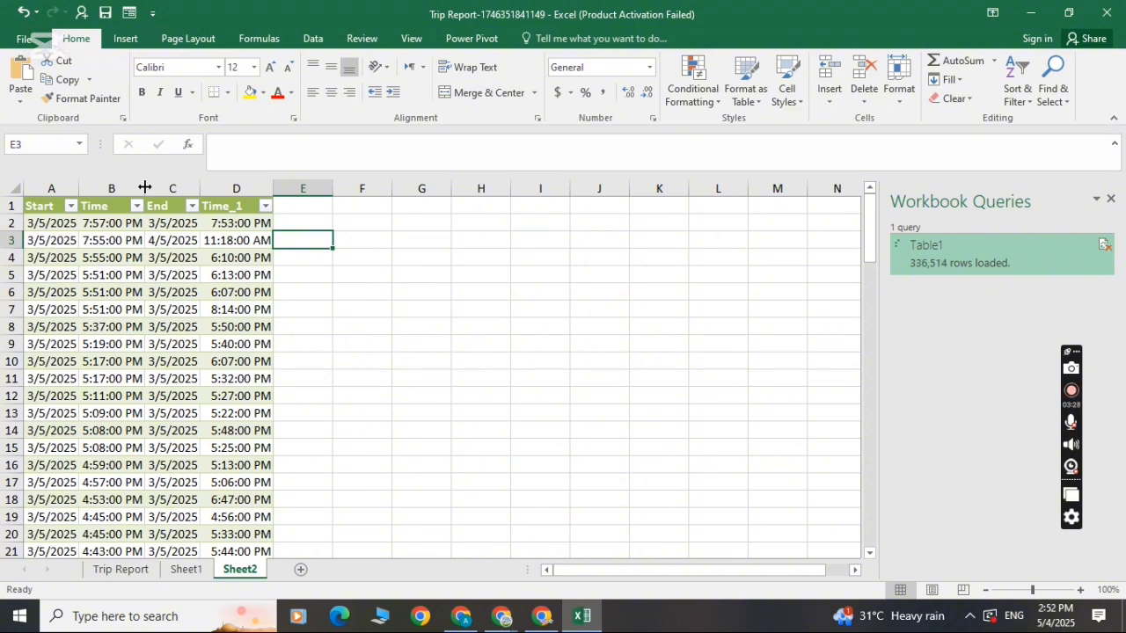
{"action": "left_click_drag", "start_coordinate": [145, 187], "coordinate": [274, 187]}
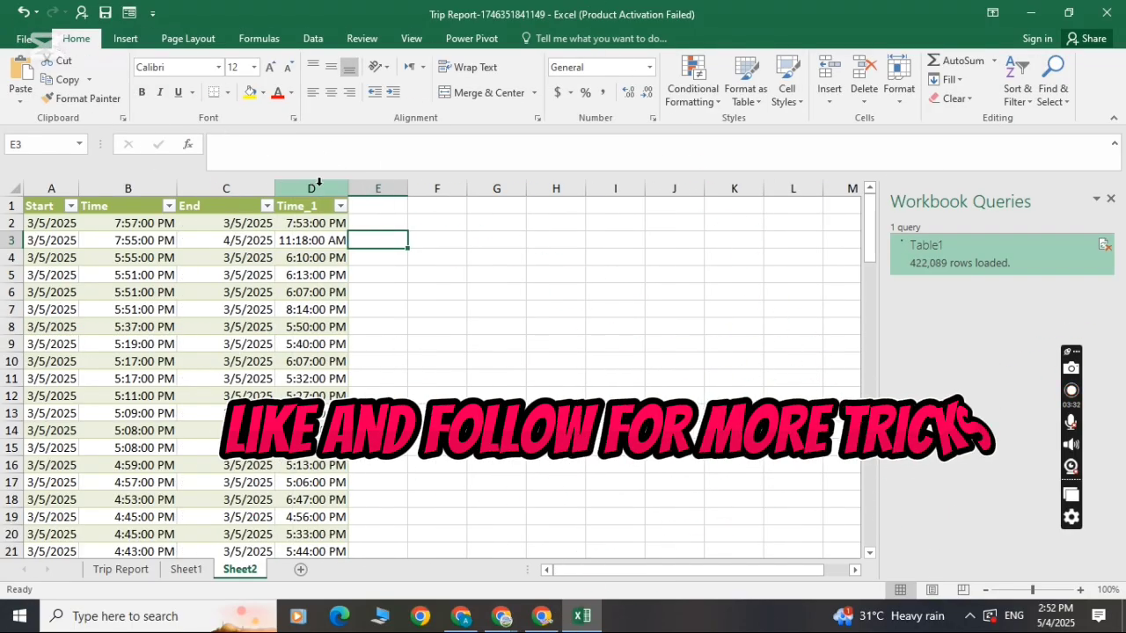
{"action": "left_click_drag", "start_coordinate": [348, 185], "coordinate": [374, 182]}
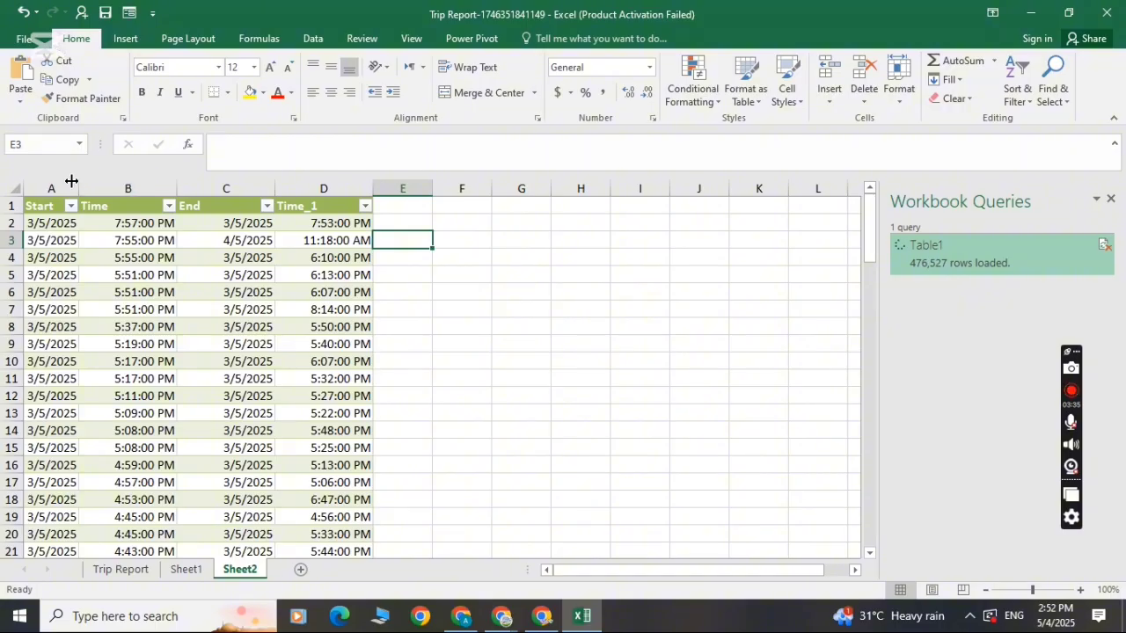
{"action": "left_click_drag", "start_coordinate": [71, 180], "coordinate": [78, 182]}
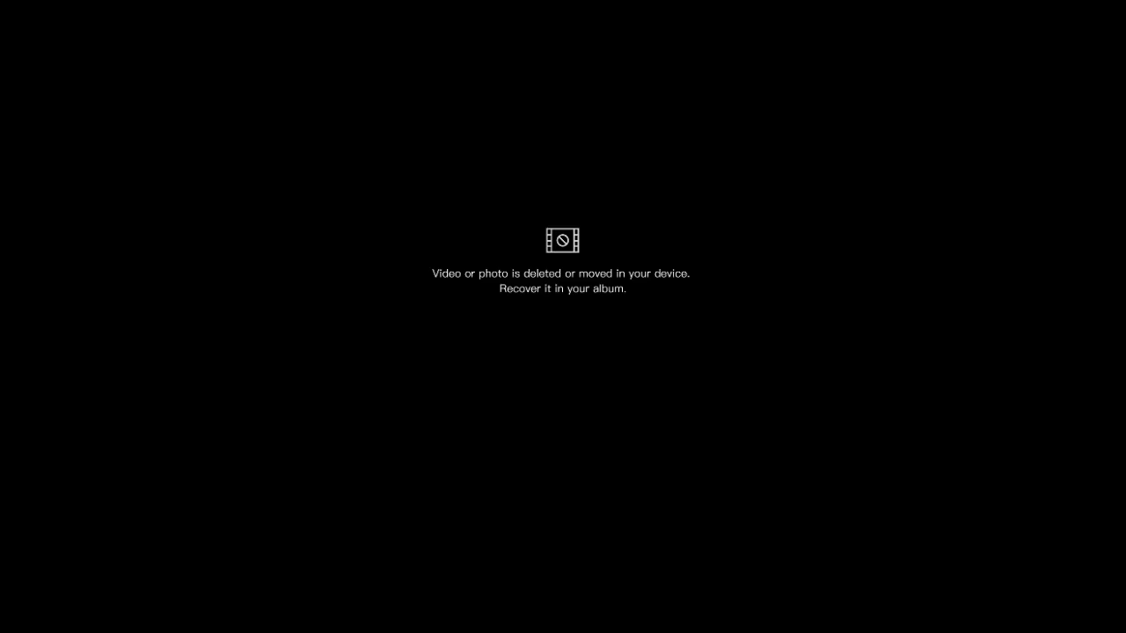